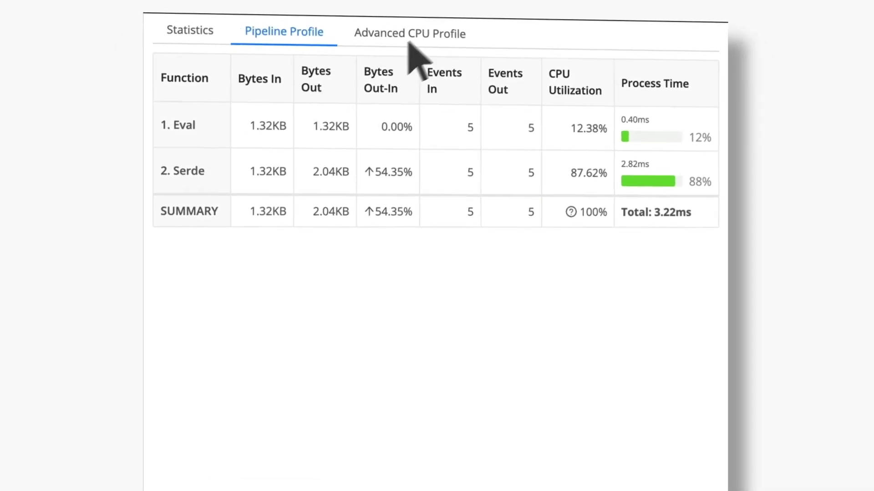
Switch the data preview to the Advanced CPU Profile flame chart
click(410, 41)
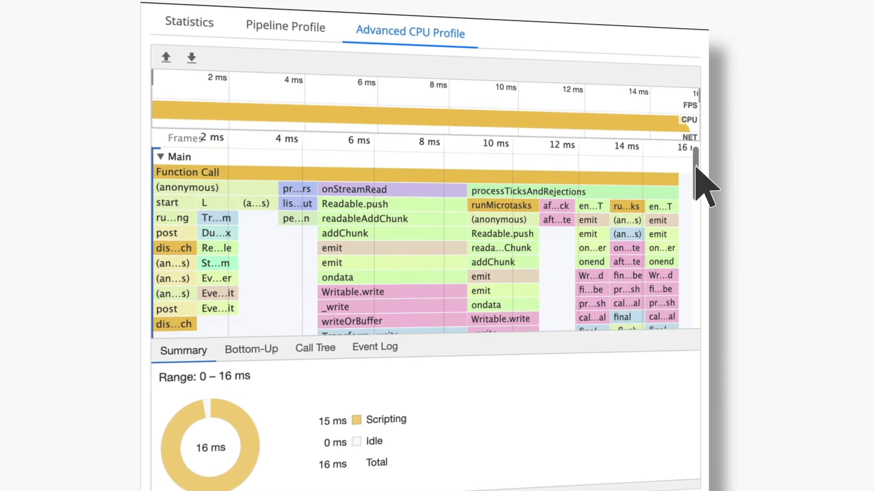
drag(702, 171, 686, 291)
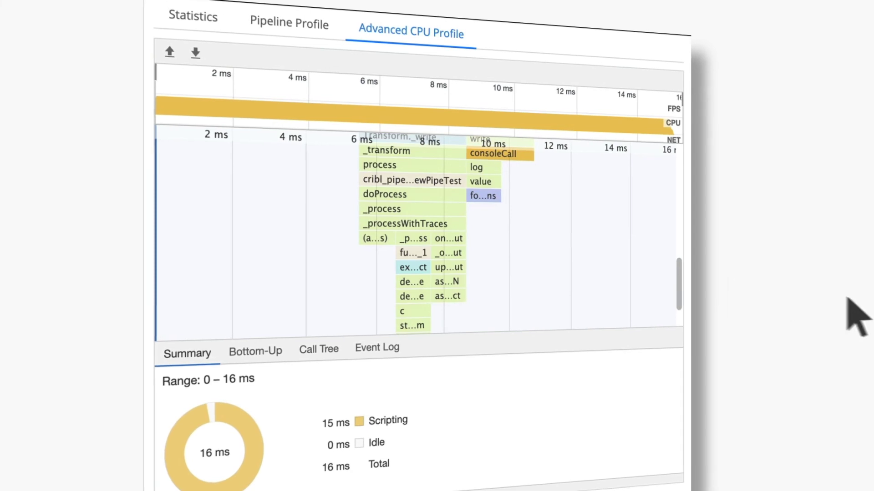